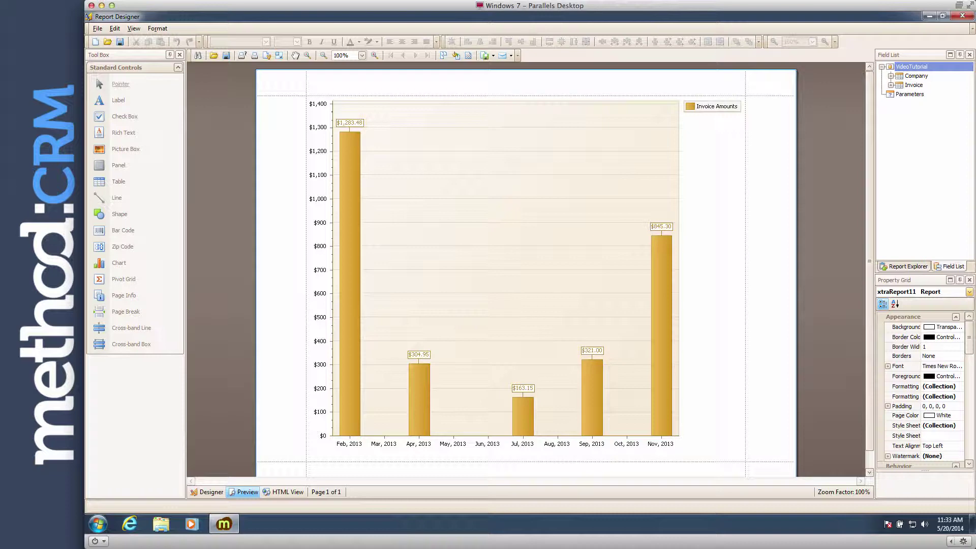
Return to the report design and hide the chart's Invoice Amounts series in the Chart Wizard.
click(202, 492)
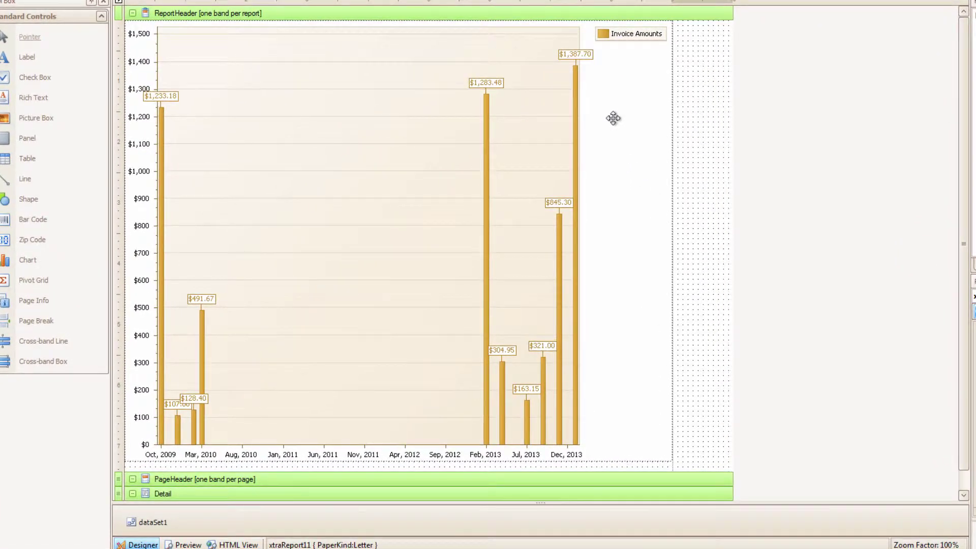
click(602, 127)
click(667, 17)
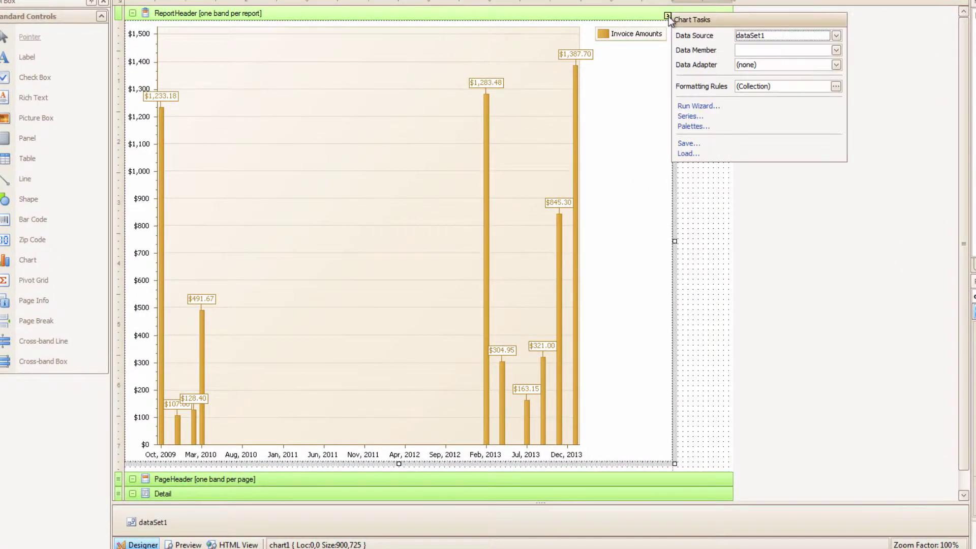
click(697, 105)
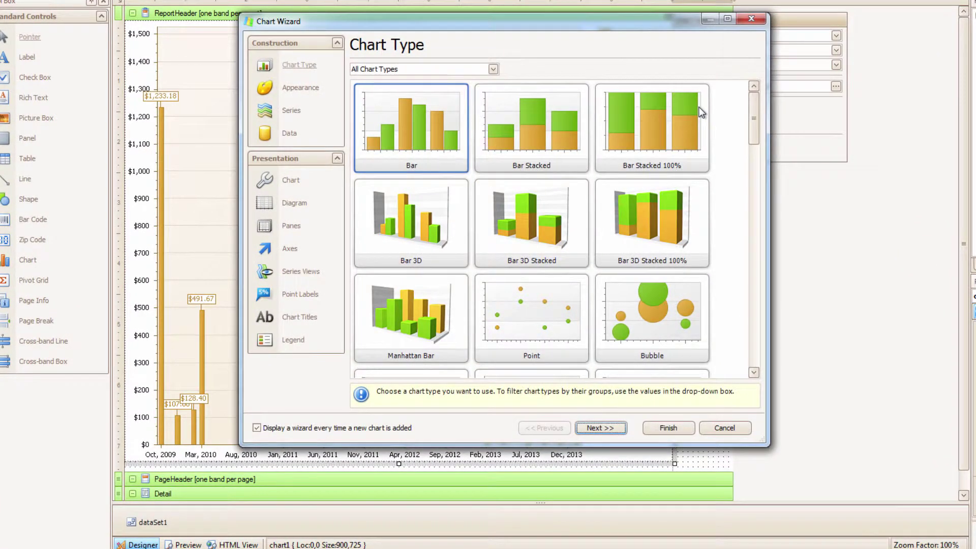
click(288, 112)
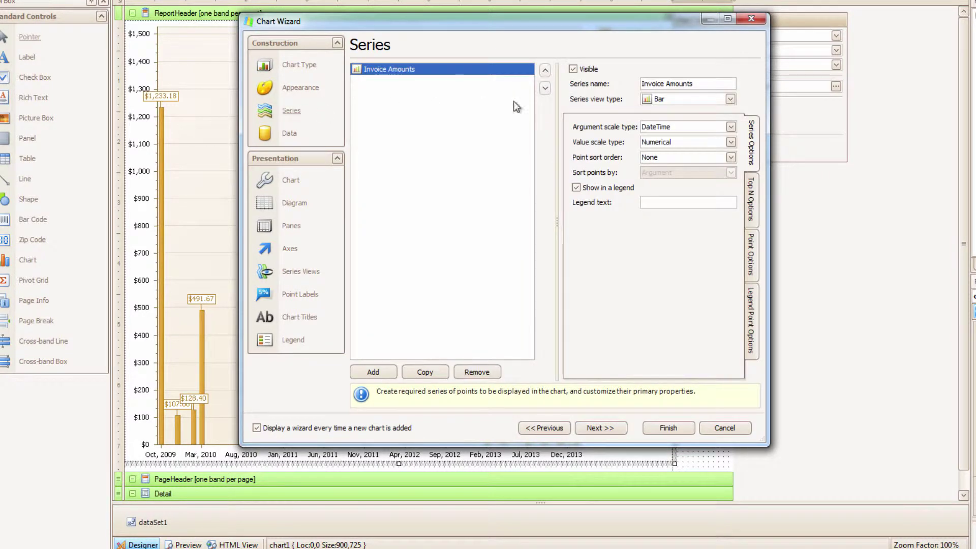
click(589, 69)
Set the auto-created series' data member to Invoice and its argument to TxnDate.
click(288, 136)
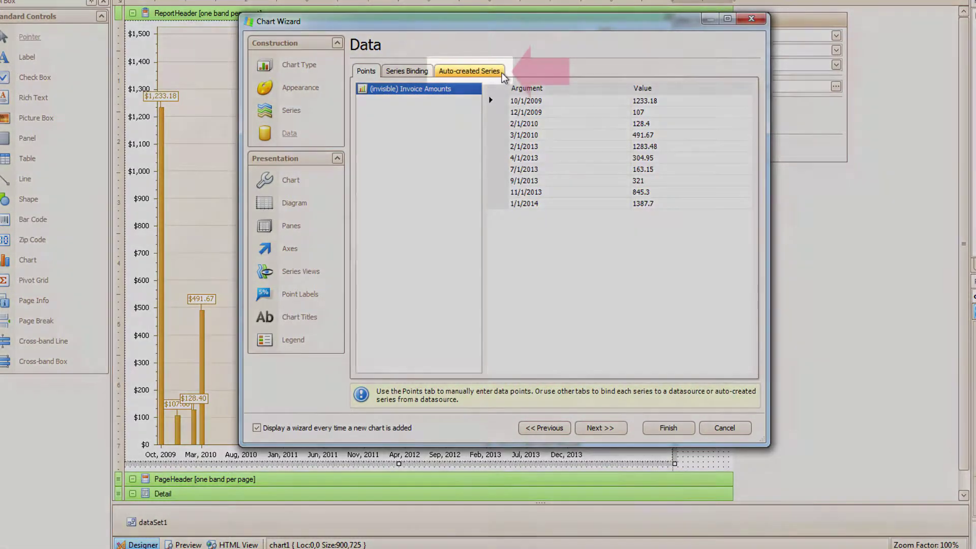
click(503, 75)
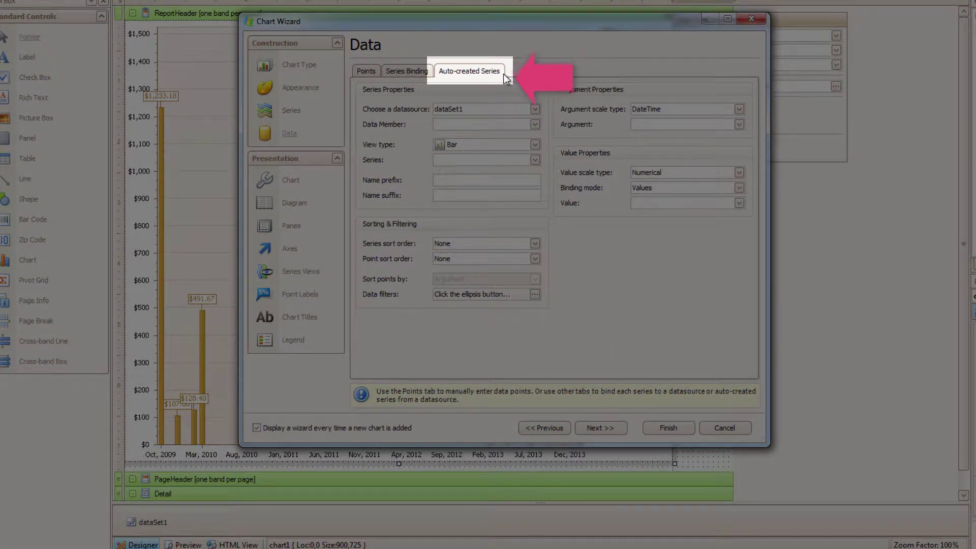
click(536, 125)
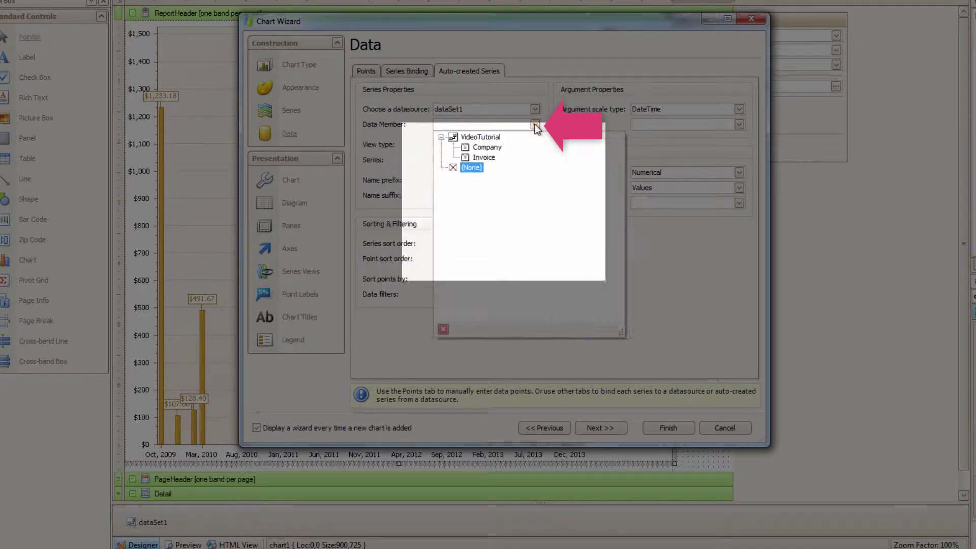
click(471, 157)
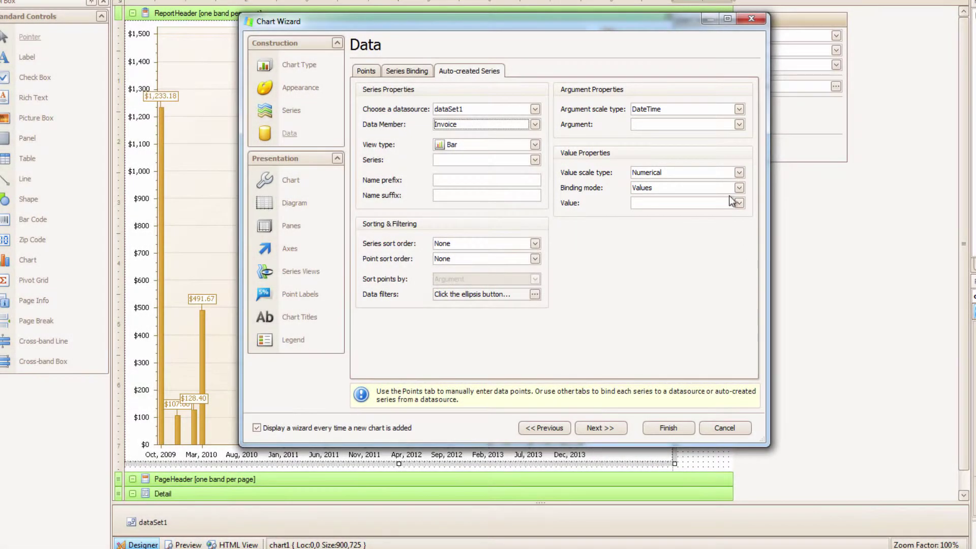
click(739, 125)
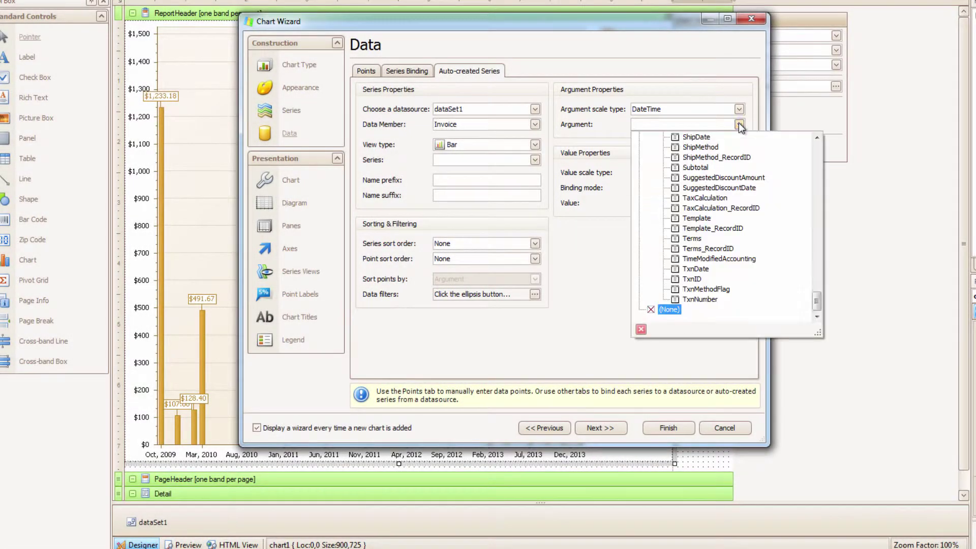
click(707, 269)
Bind the auto-created series' value to a summary function using SUM of the Invoice Amount field.
click(738, 188)
click(713, 207)
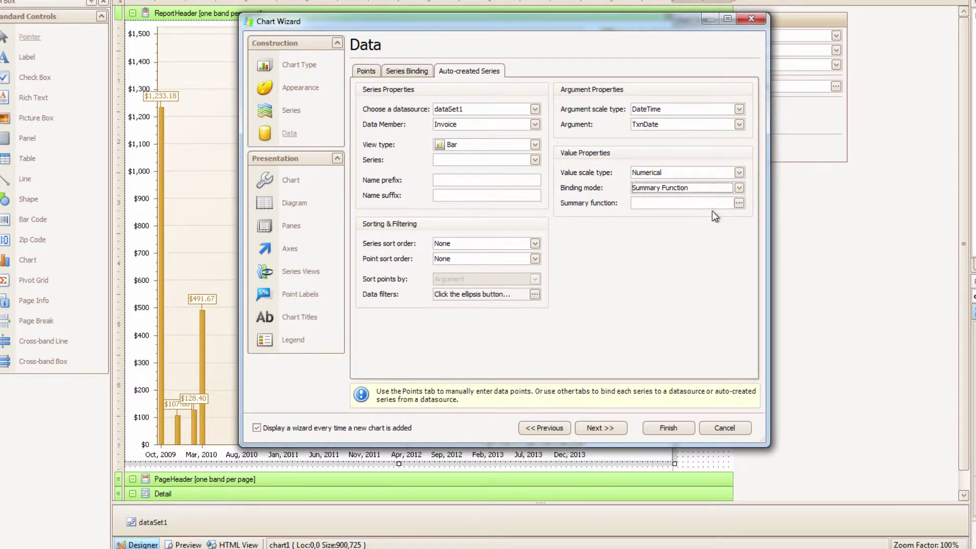
click(738, 203)
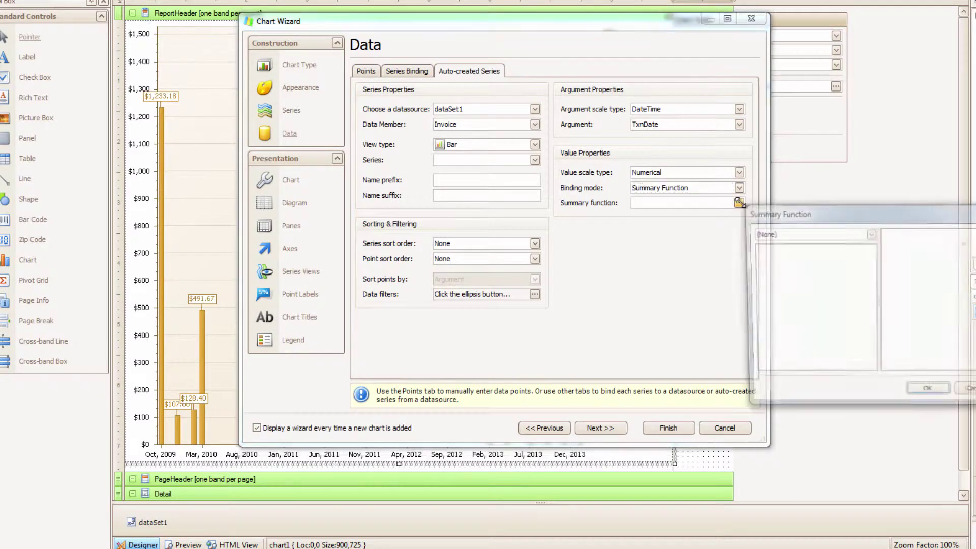
click(870, 232)
click(813, 274)
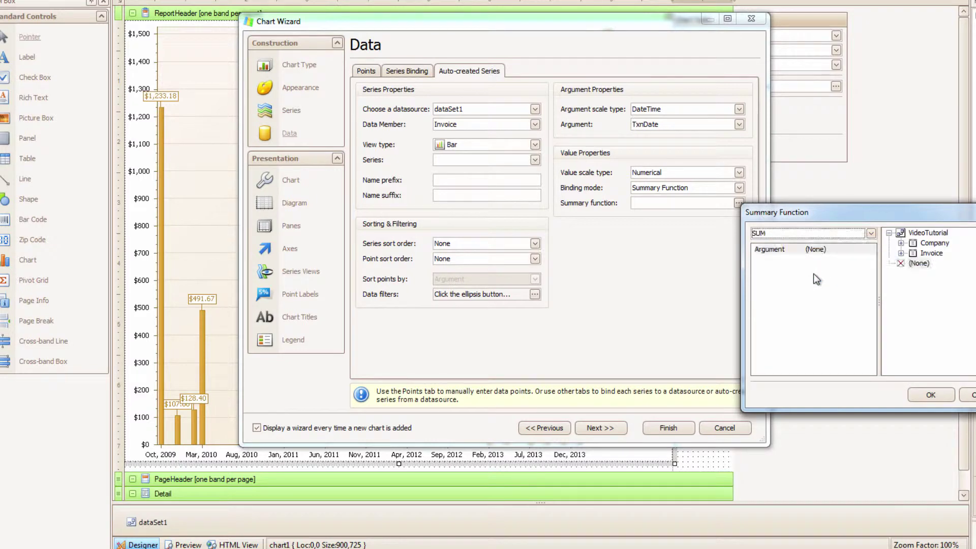
click(901, 252)
double_click(944, 242)
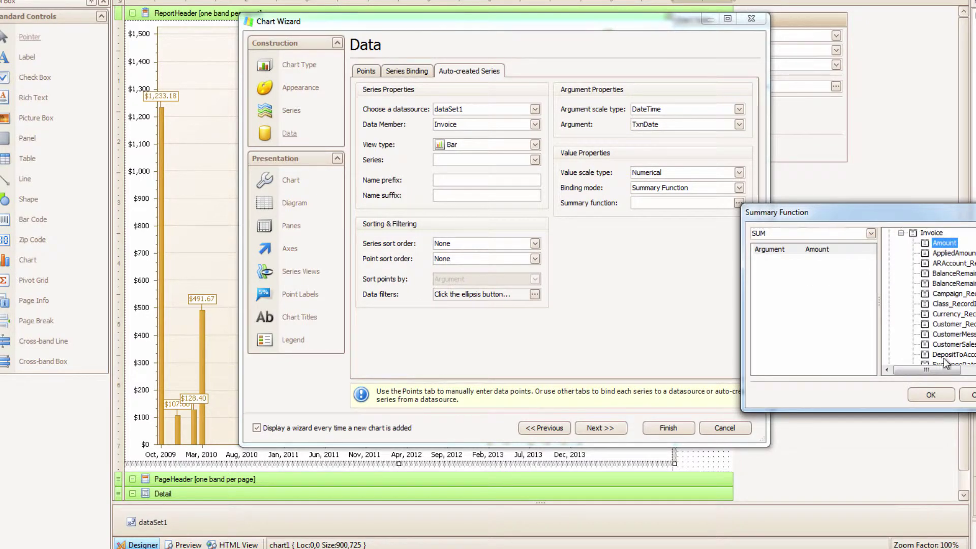
click(946, 398)
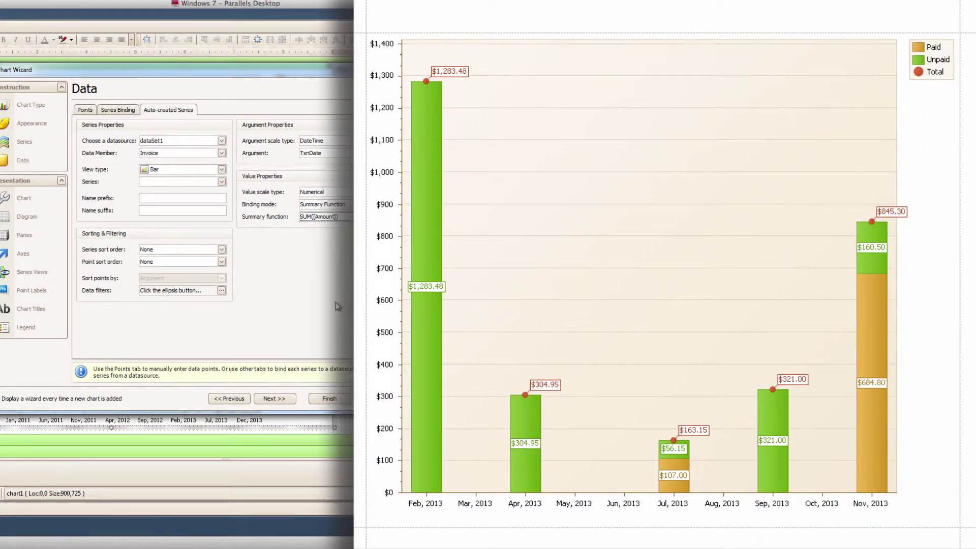
Split the auto-created series by SalesRep, finish the wizard and preview the report.
click(220, 181)
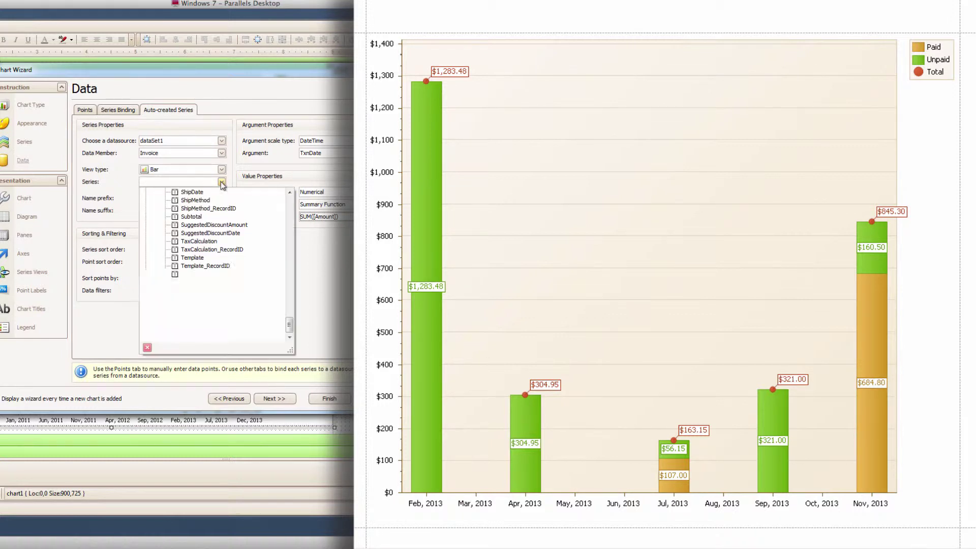
scroll(292, 232, down, 5)
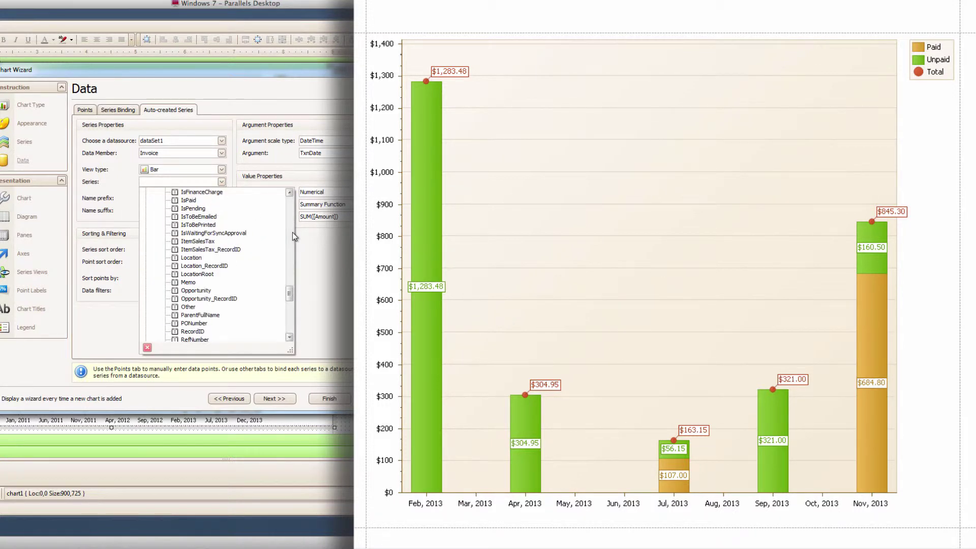
click(196, 203)
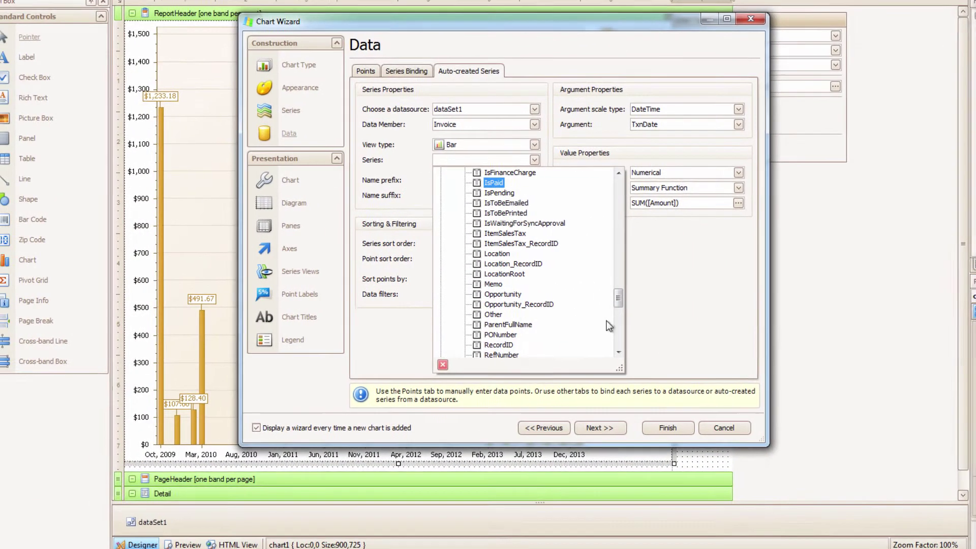
scroll(290, 315, down, 6)
click(514, 195)
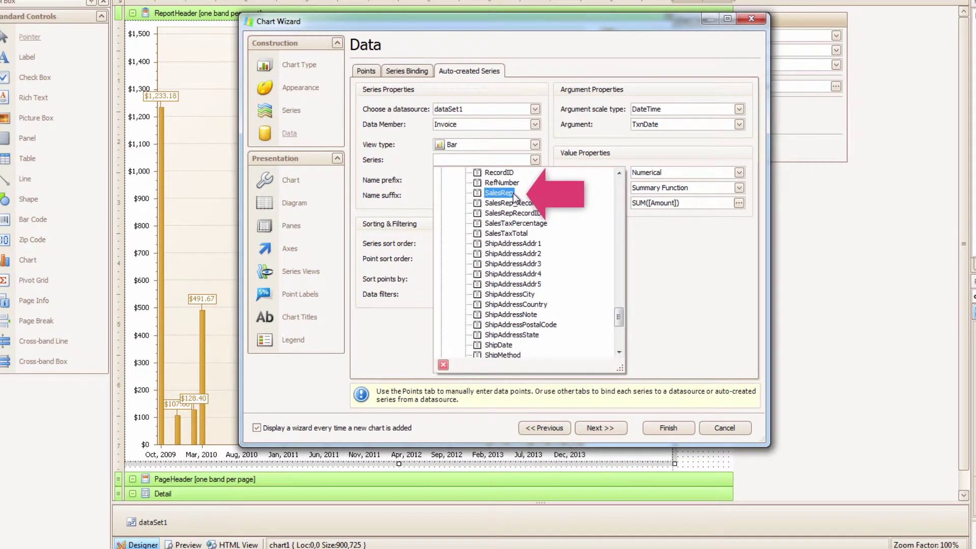
click(514, 193)
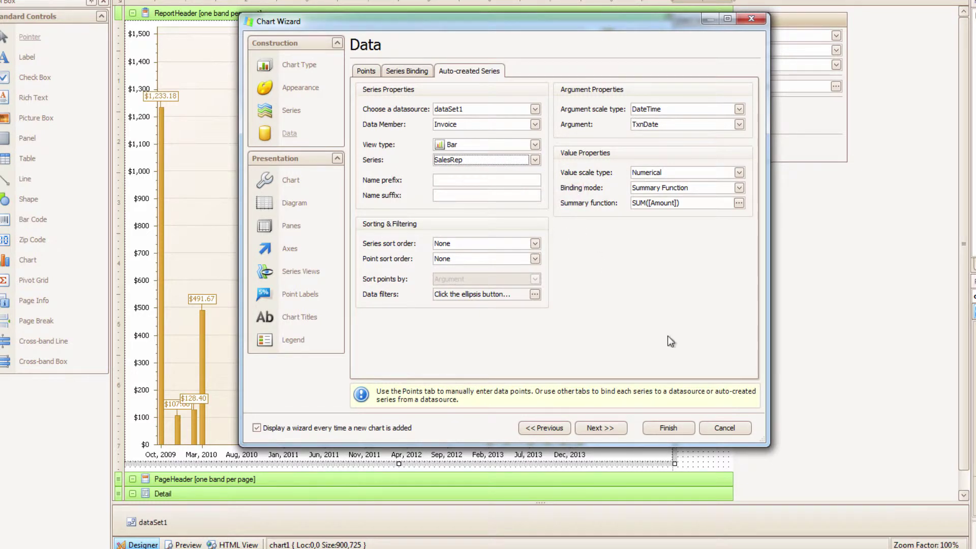
click(690, 431)
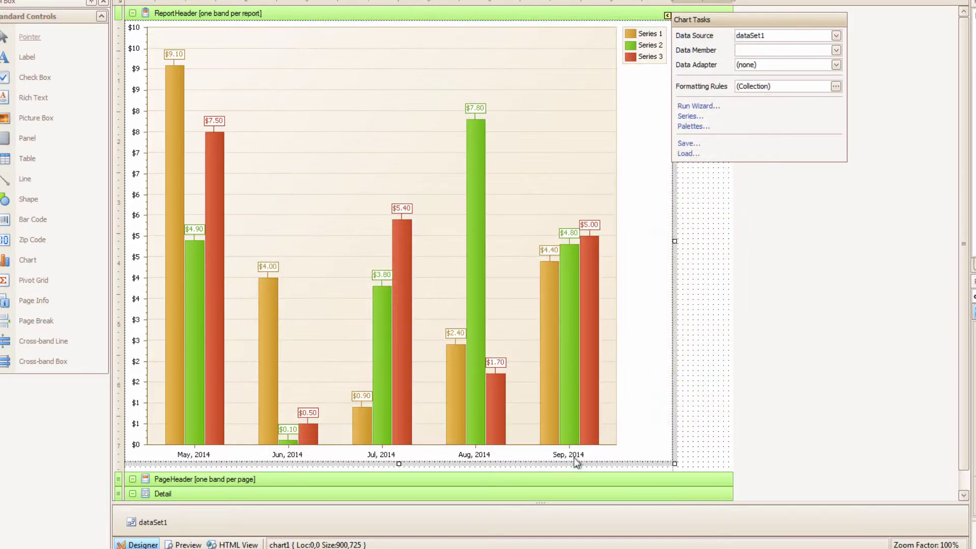
click(186, 544)
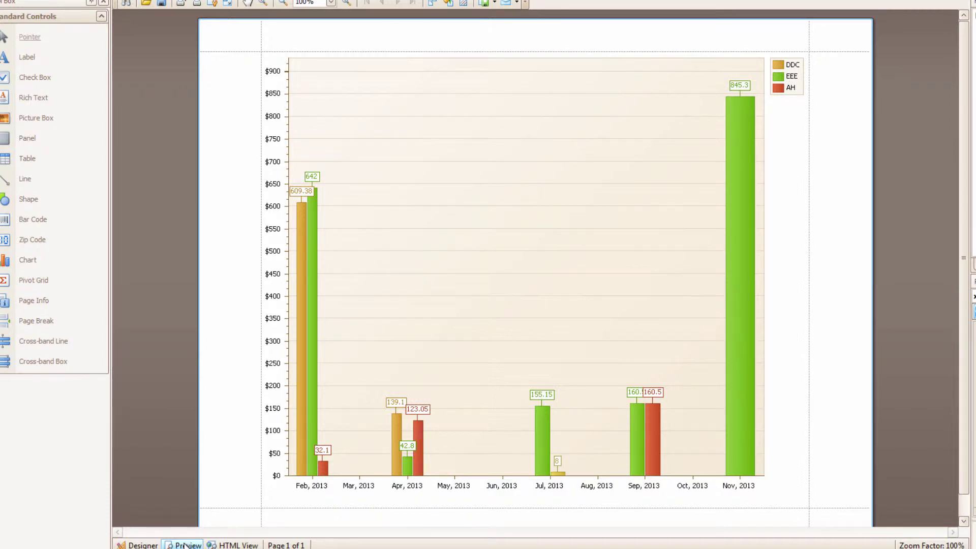
Reopen the chart's wizard in the report design and set the auto-created series' view type to Bar Stacked.
click(138, 545)
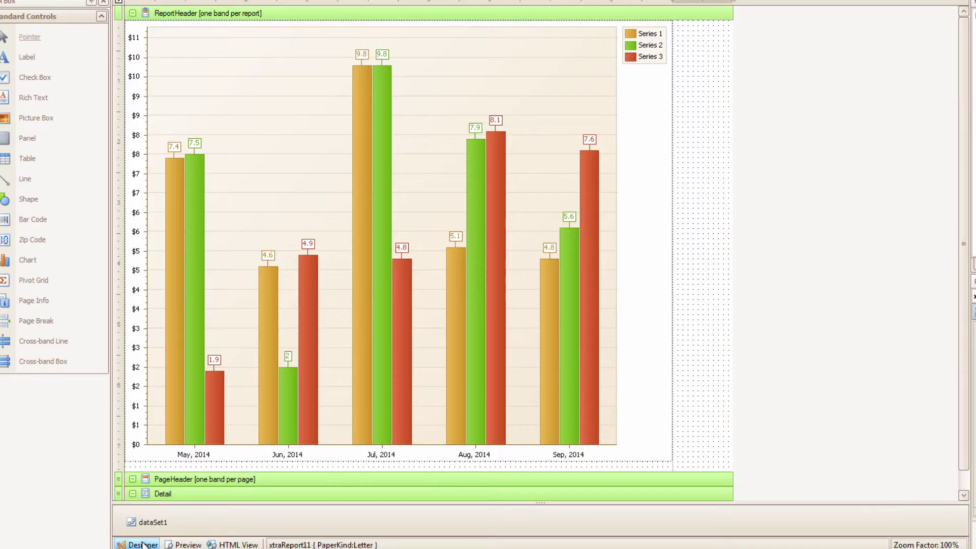
click(593, 155)
click(668, 16)
click(699, 106)
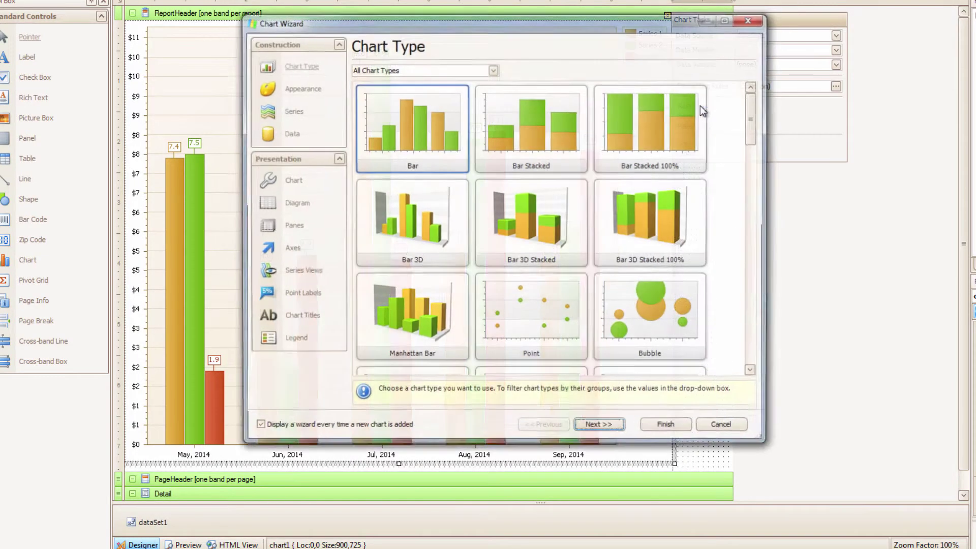
click(283, 115)
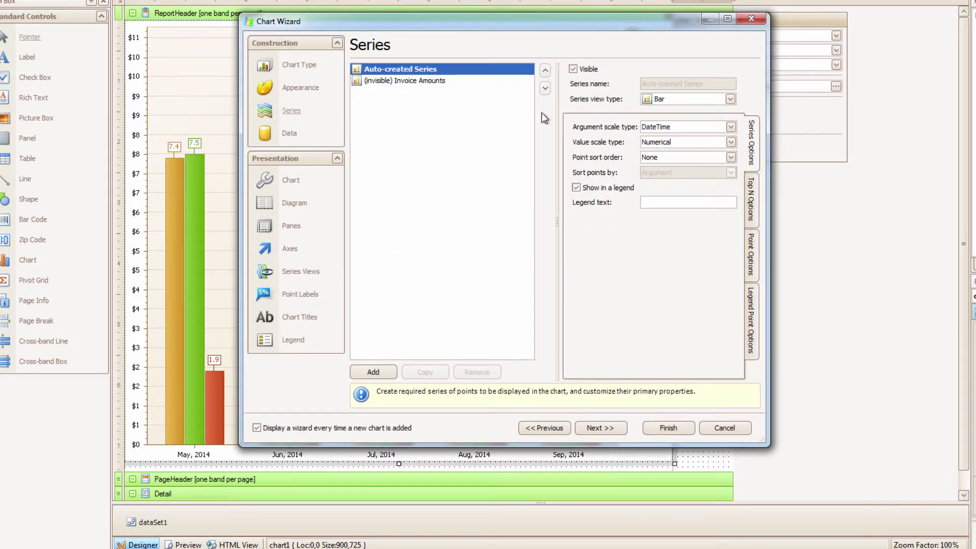
click(729, 99)
scroll(721, 142, down, 2)
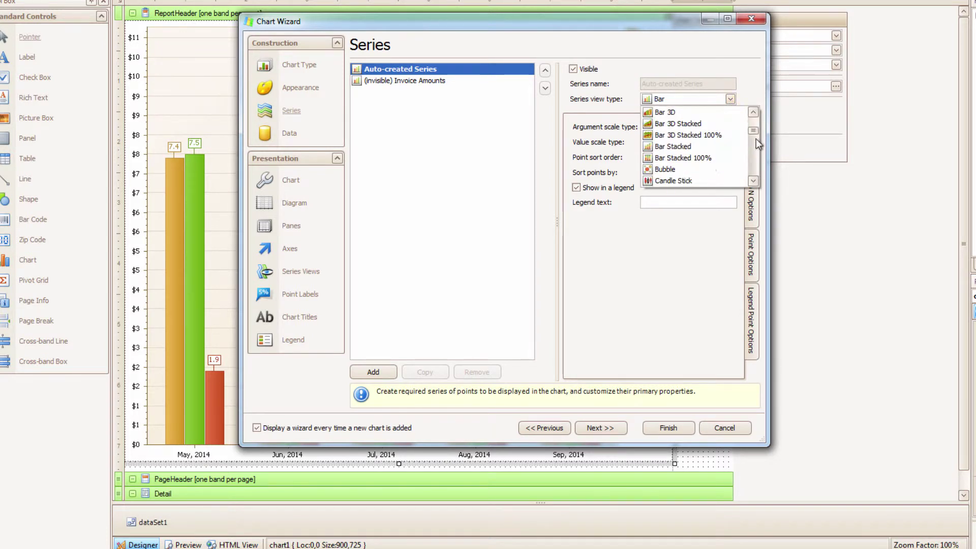
click(721, 149)
Set the value format of the auto-created series' point labels to Currency.
click(751, 257)
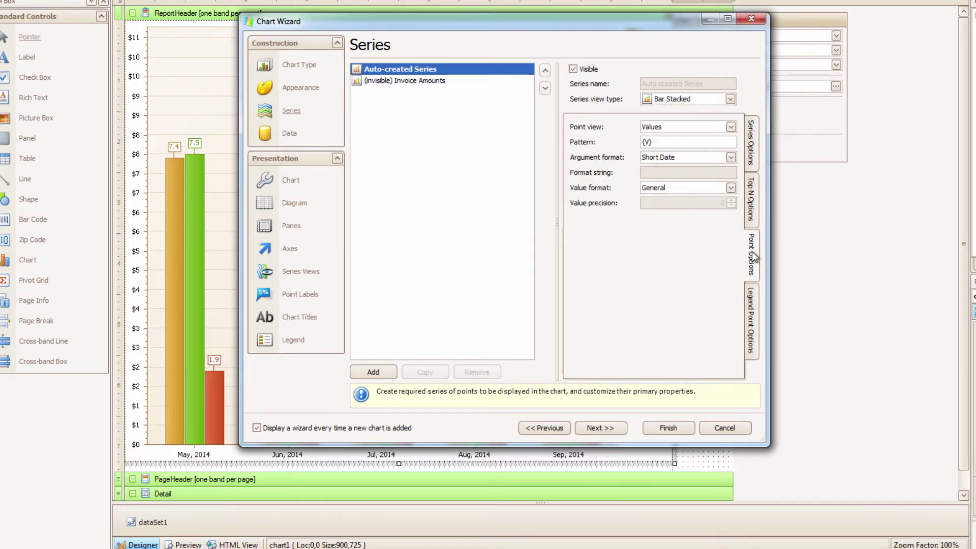
click(730, 187)
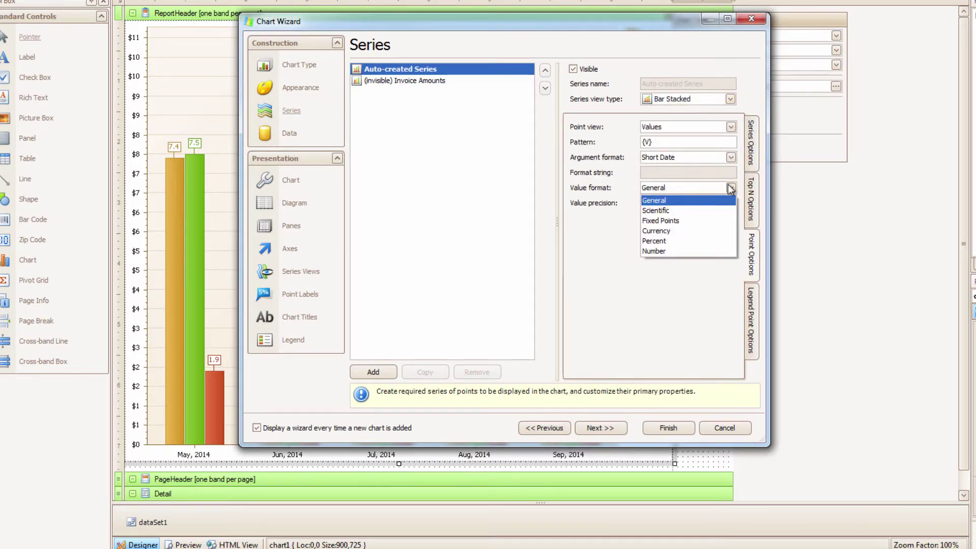
click(703, 230)
Make the hidden Invoice Amounts series visible and rename it Total.
click(439, 84)
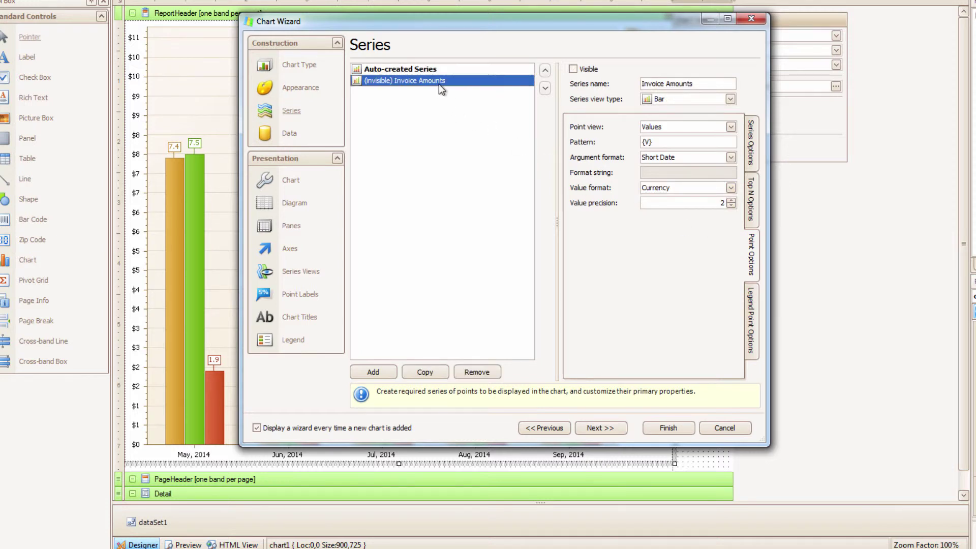
click(586, 68)
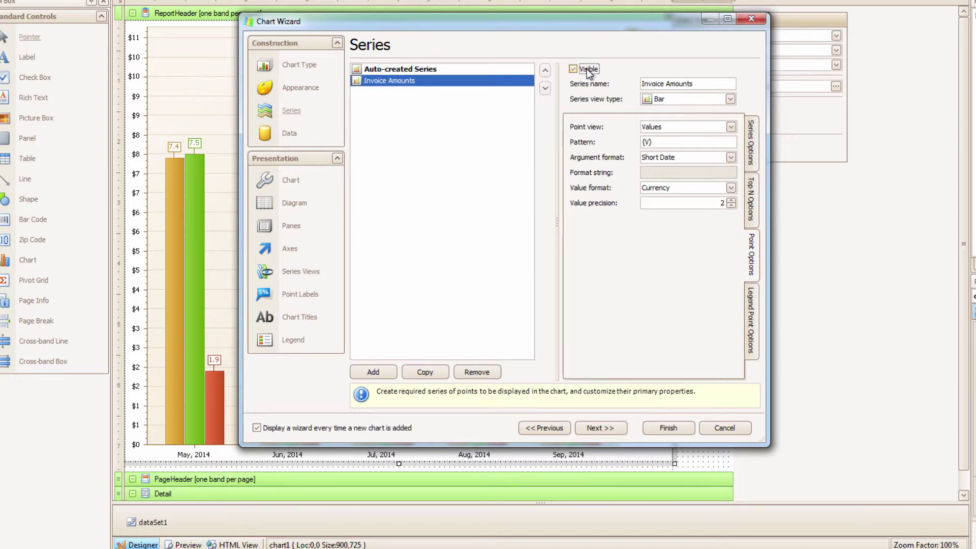
triple_click(719, 85)
text(Total)
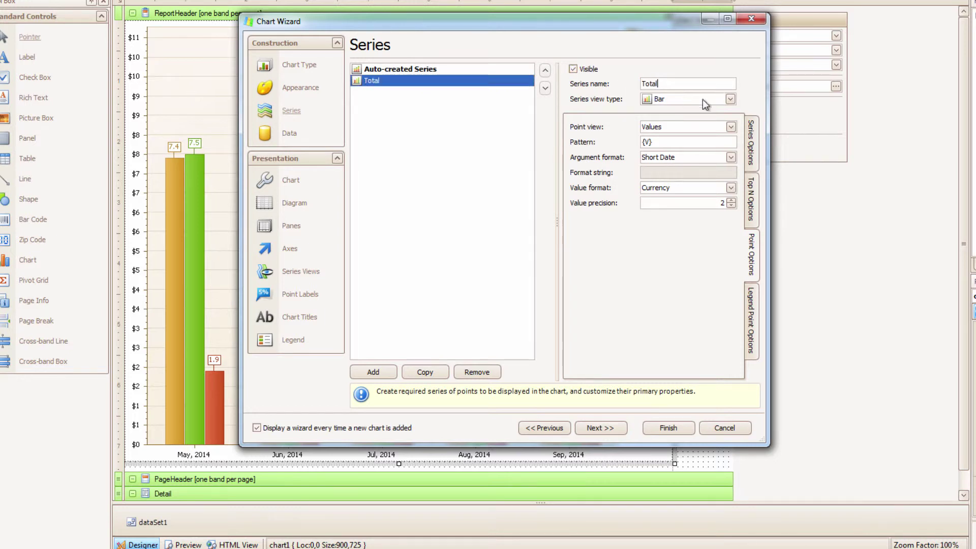
Set the Total series' view type to Point, finish the wizard and preview the report.
click(730, 98)
scroll(717, 147, down, 5)
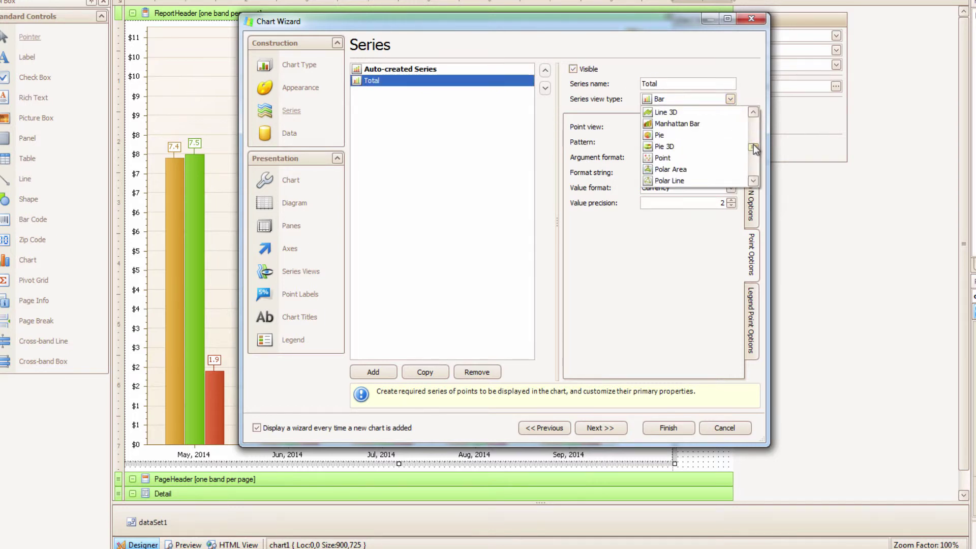
click(719, 158)
click(672, 427)
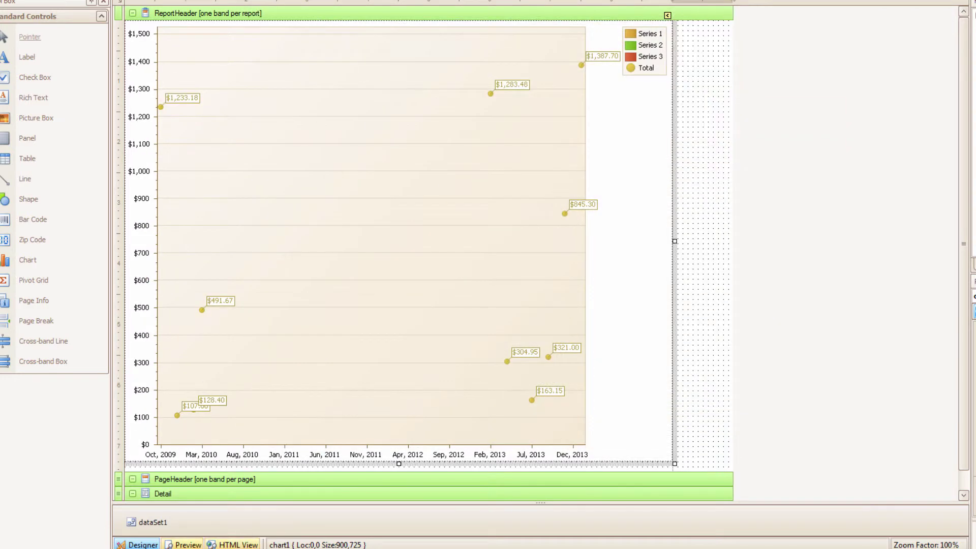
click(184, 544)
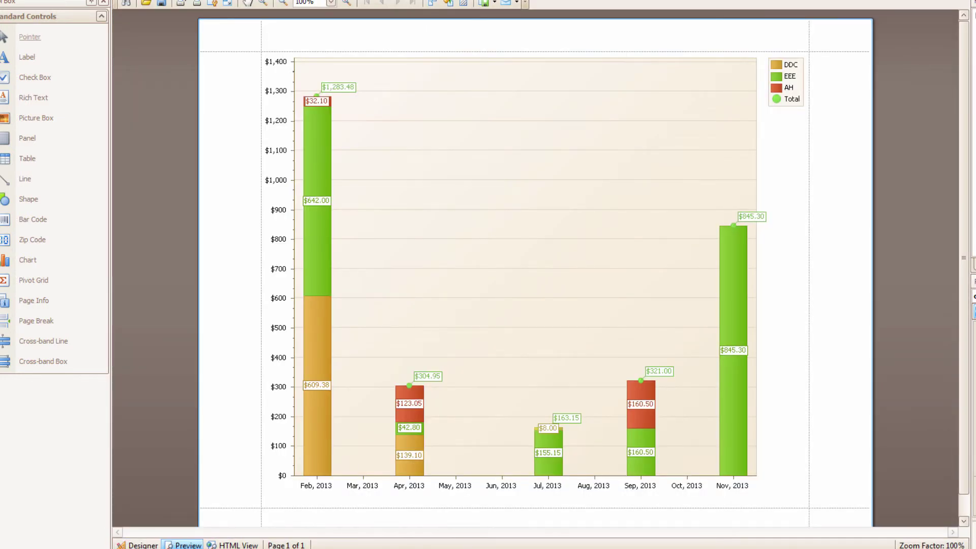